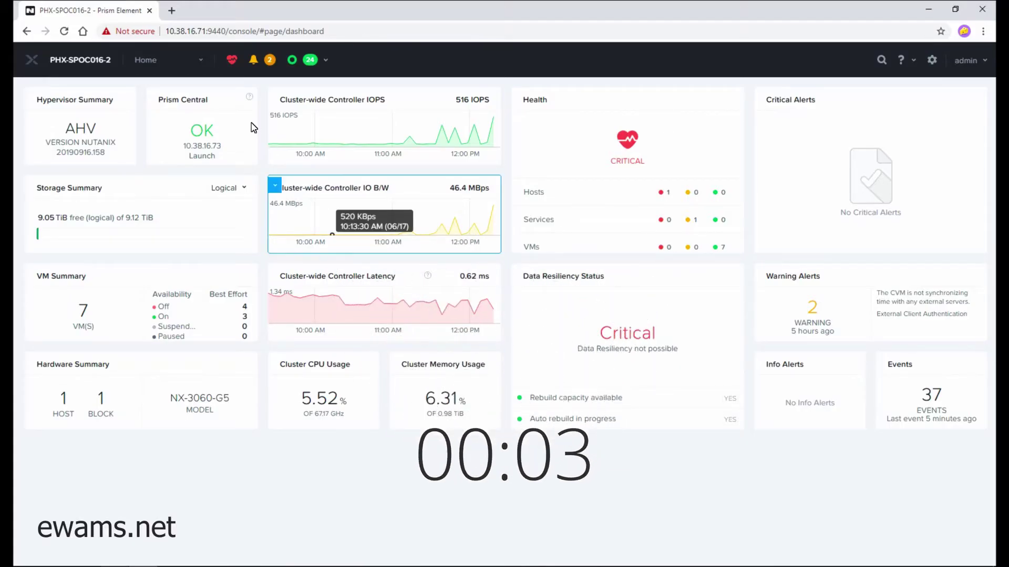
- Open the VM table view and show details of the powered-off debian_10_iso_boot VM
{"action": "left_click", "coordinate": [202, 63]}
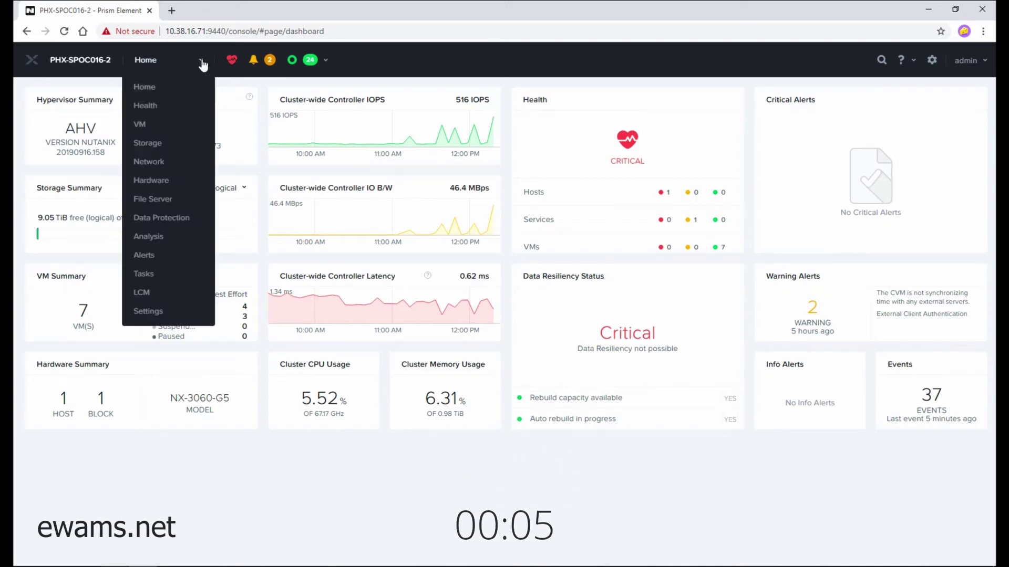
{"action": "left_click", "coordinate": [139, 125]}
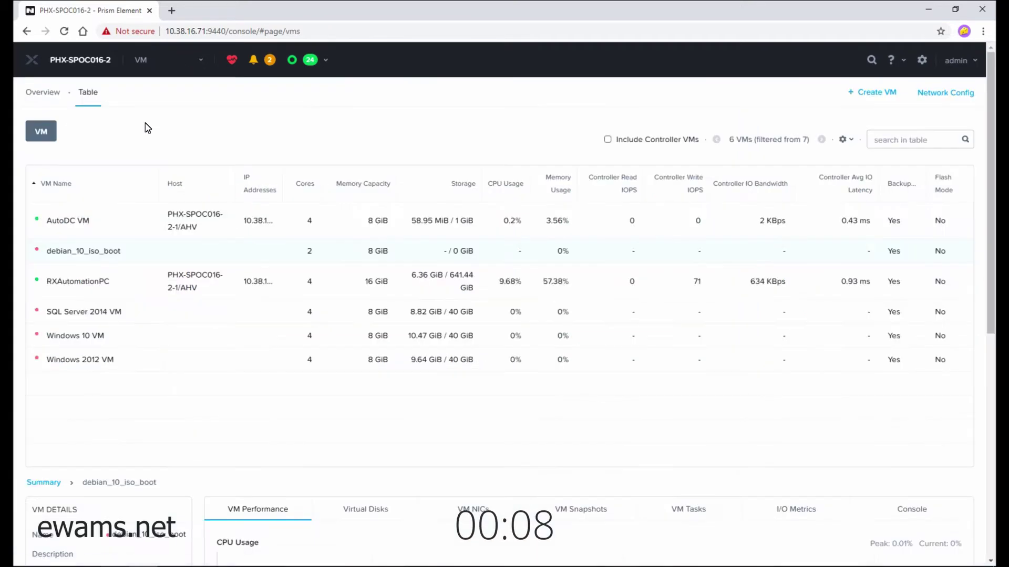
{"action": "left_click", "coordinate": [90, 92]}
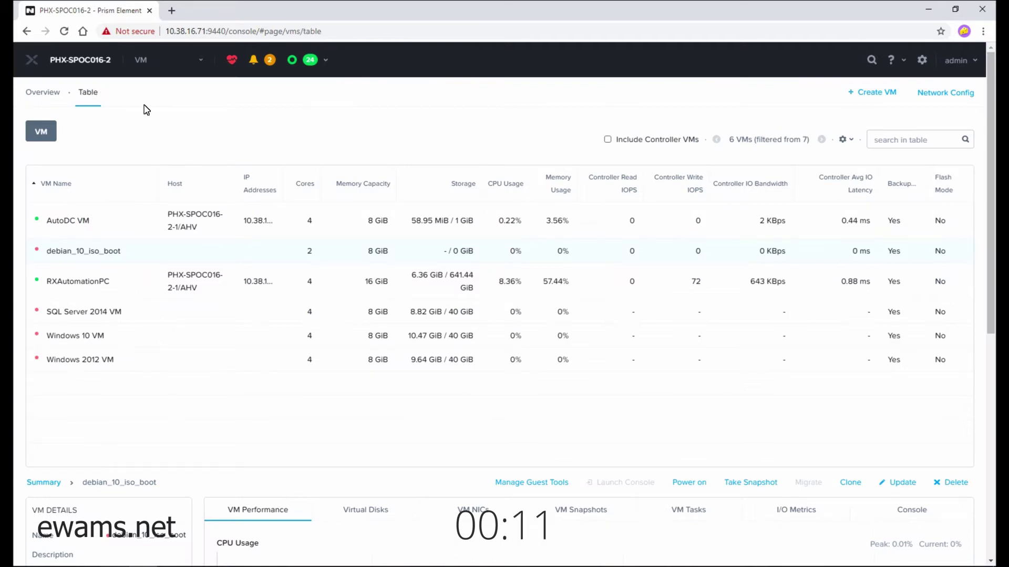
{"action": "left_click", "coordinate": [134, 254]}
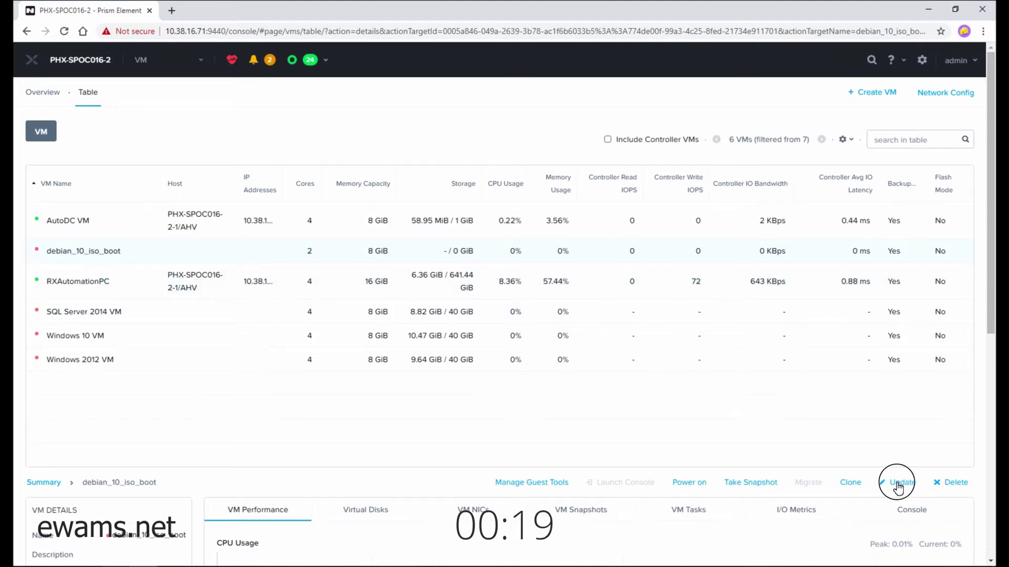
- Open the Update VM dialog for debian_10_iso_boot to view its empty ide.0 CD-ROM
{"action": "left_click", "coordinate": [897, 483]}
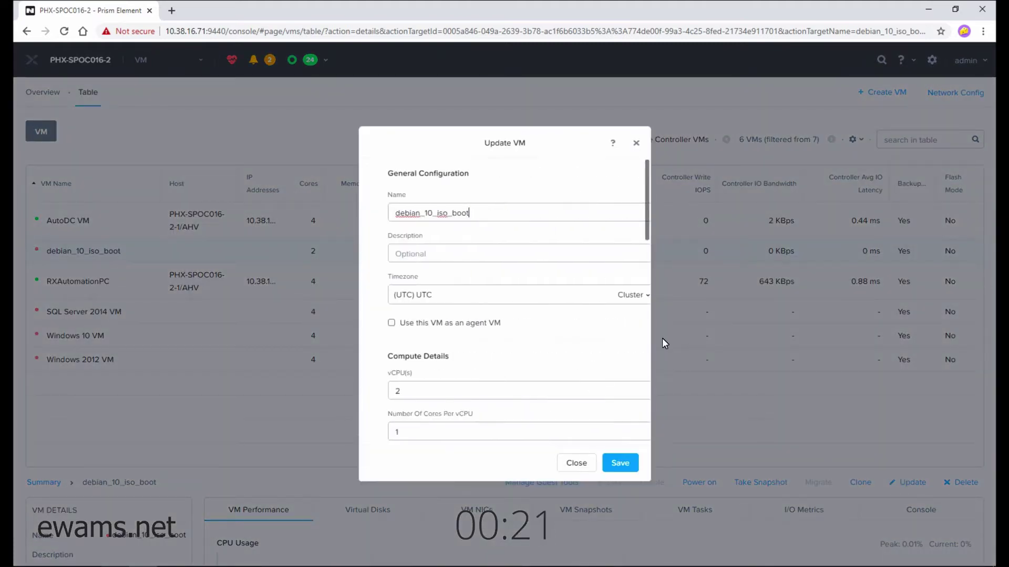
{"action": "scroll", "coordinate": [527, 315], "scroll_direction": "down", "scroll_amount": 2}
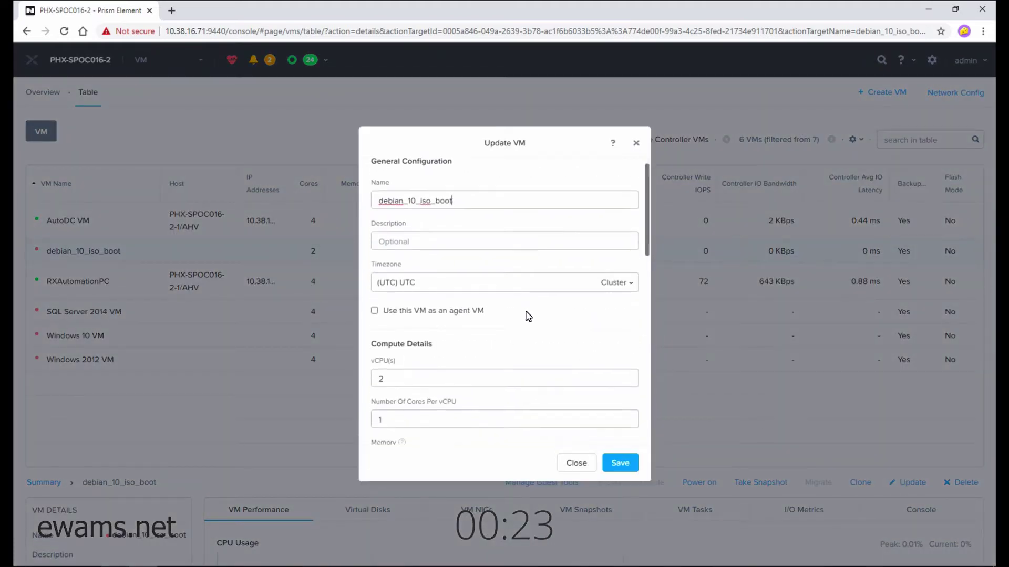
{"action": "scroll", "coordinate": [528, 315], "scroll_direction": "down", "scroll_amount": 2}
{"action": "scroll", "coordinate": [528, 315], "scroll_direction": "down", "scroll_amount": 2}
{"action": "scroll", "coordinate": [527, 316], "scroll_direction": "down", "scroll_amount": 2}
{"action": "scroll", "coordinate": [528, 315], "scroll_direction": "down", "scroll_amount": 1}
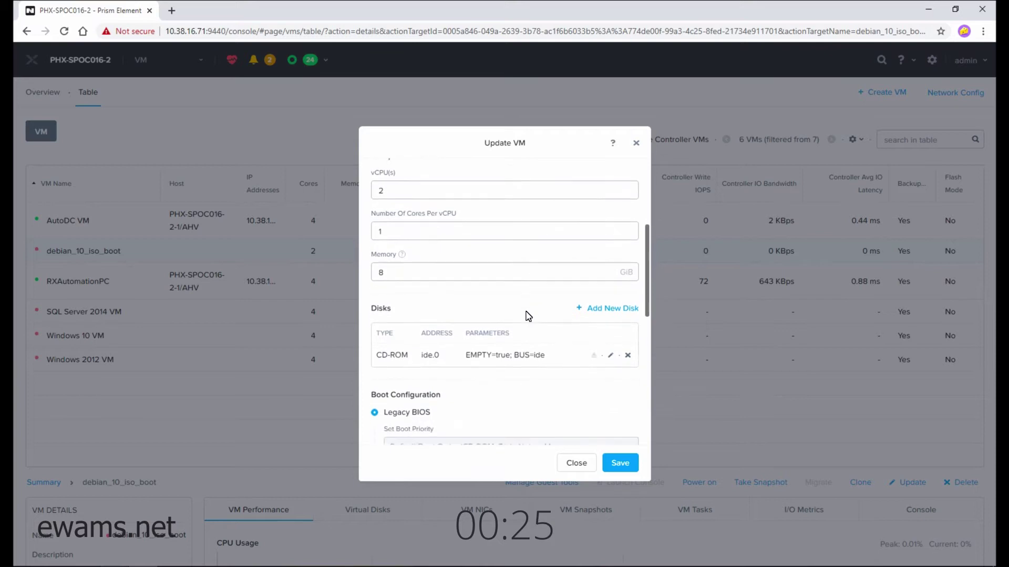
{"action": "scroll", "coordinate": [528, 316], "scroll_direction": "down", "scroll_amount": 1}
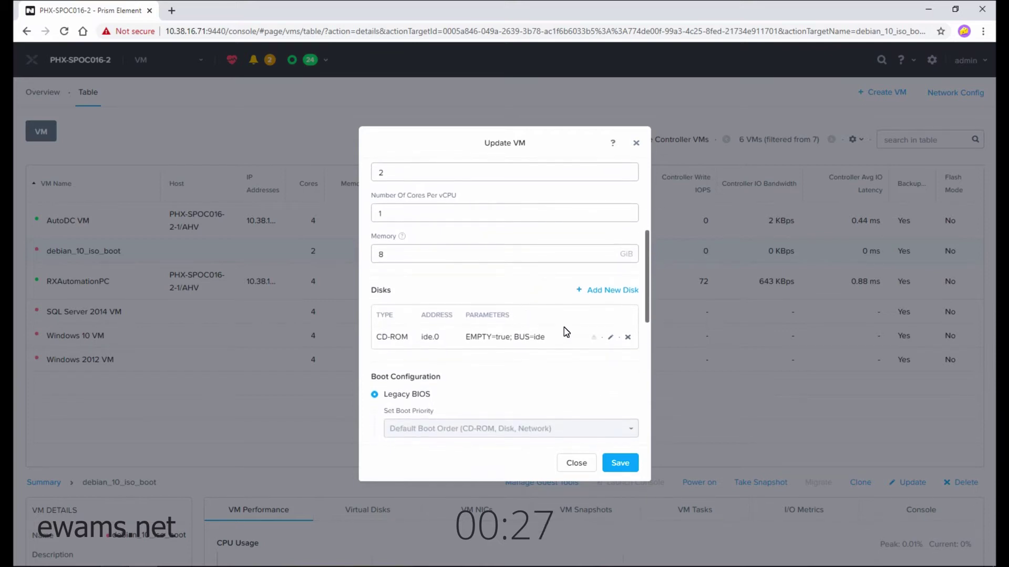
- Set the empty CD-ROM to Clone from Image Service using the debian_10.4.0_iso image
{"action": "left_click", "coordinate": [611, 339]}
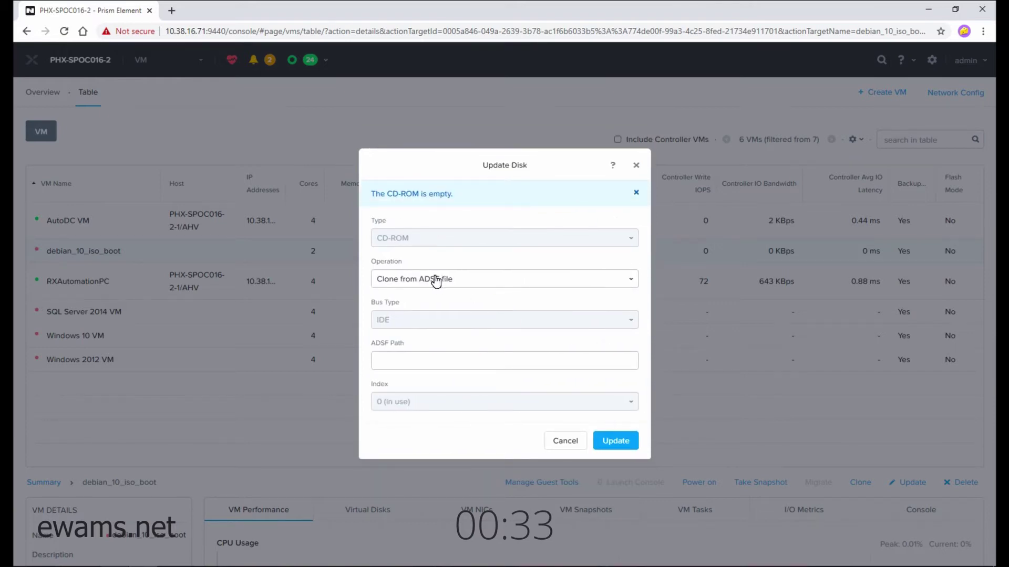
{"action": "left_click", "coordinate": [434, 280]}
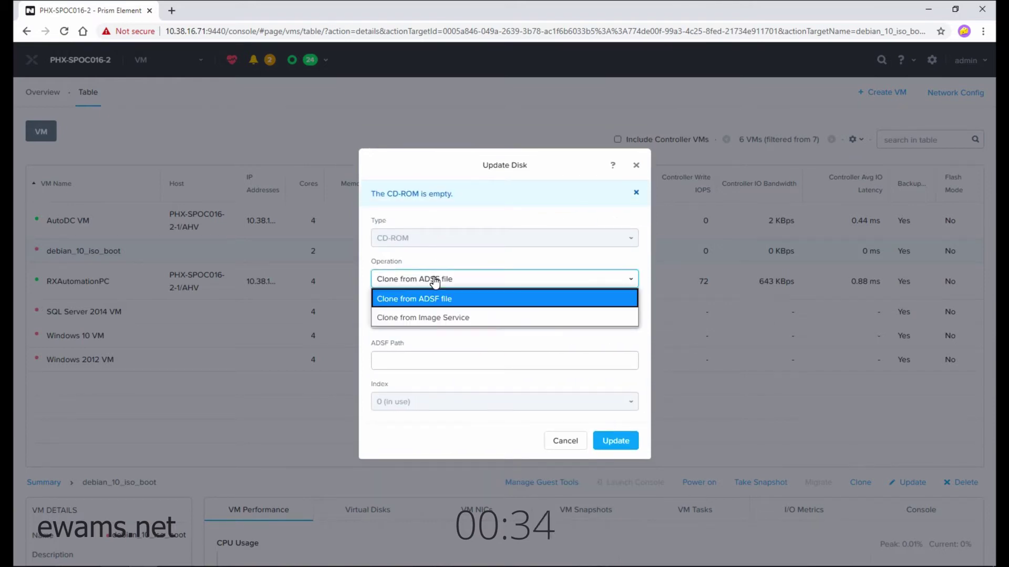
{"action": "left_click", "coordinate": [423, 318]}
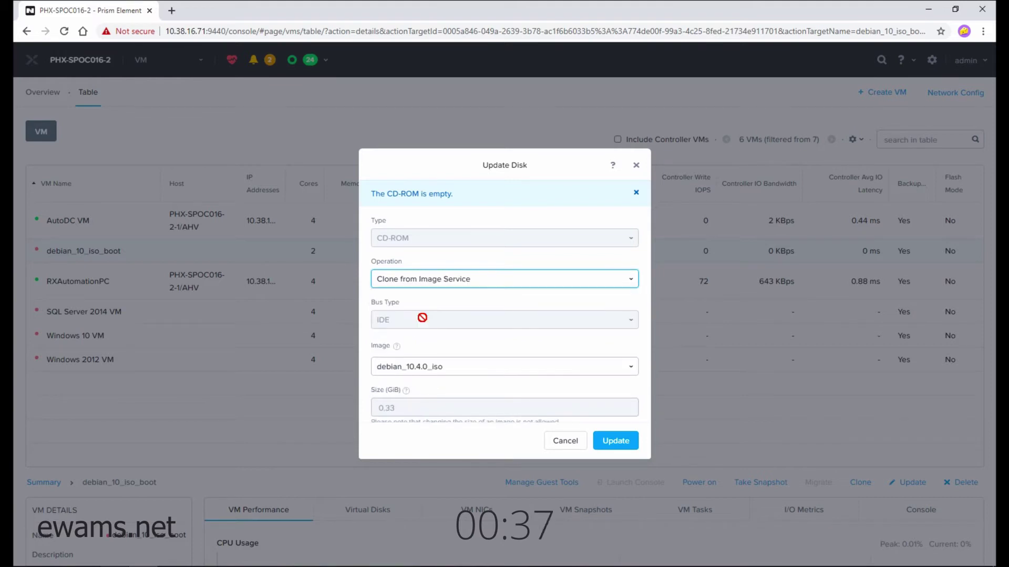
{"action": "scroll", "coordinate": [446, 313], "scroll_direction": "down", "scroll_amount": 3}
{"action": "left_click", "coordinate": [441, 314]}
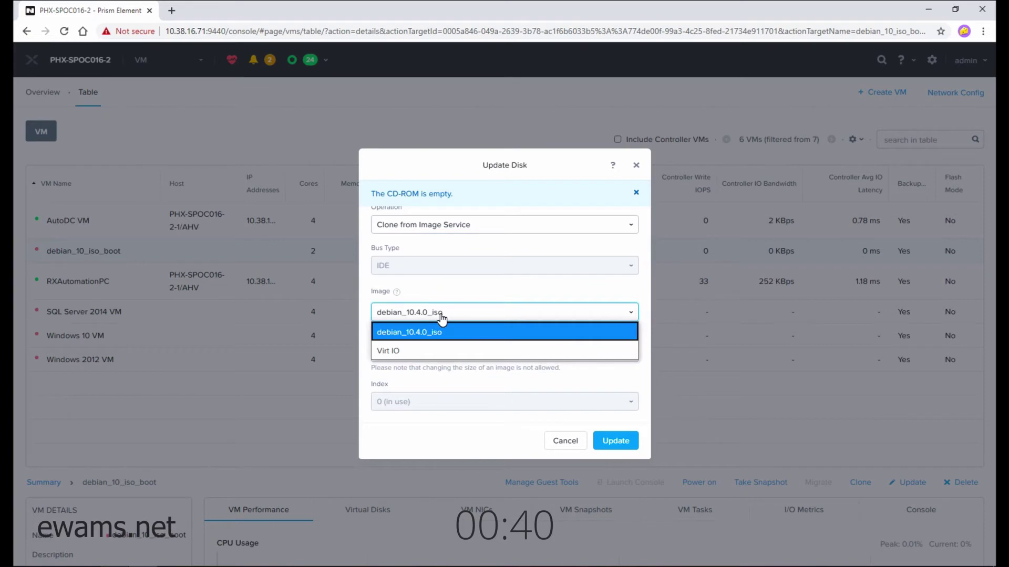
{"action": "left_click", "coordinate": [413, 333]}
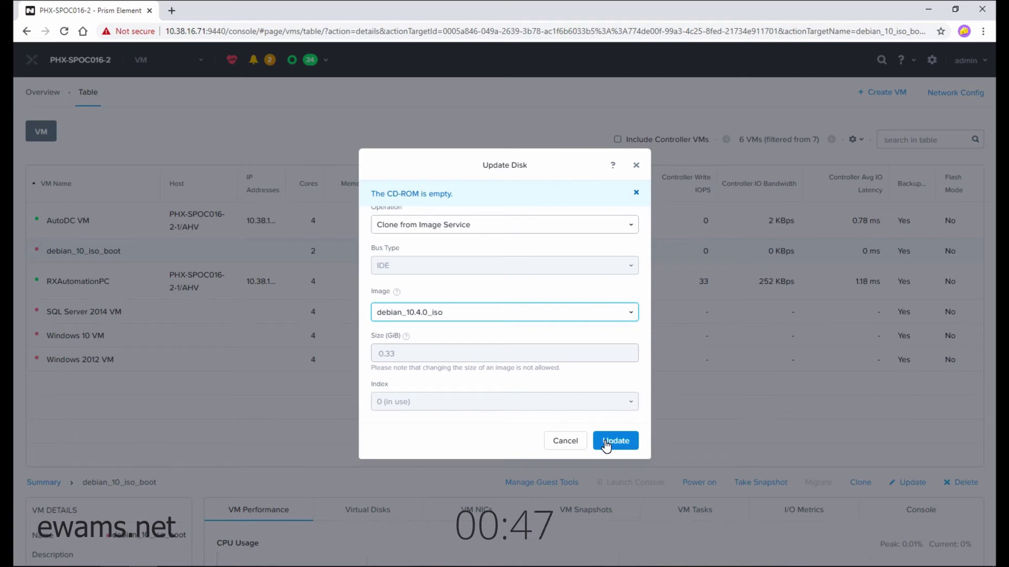
- Apply the CD-ROM disk update and save the debian_10_iso_boot VM configuration
{"action": "left_click", "coordinate": [614, 441]}
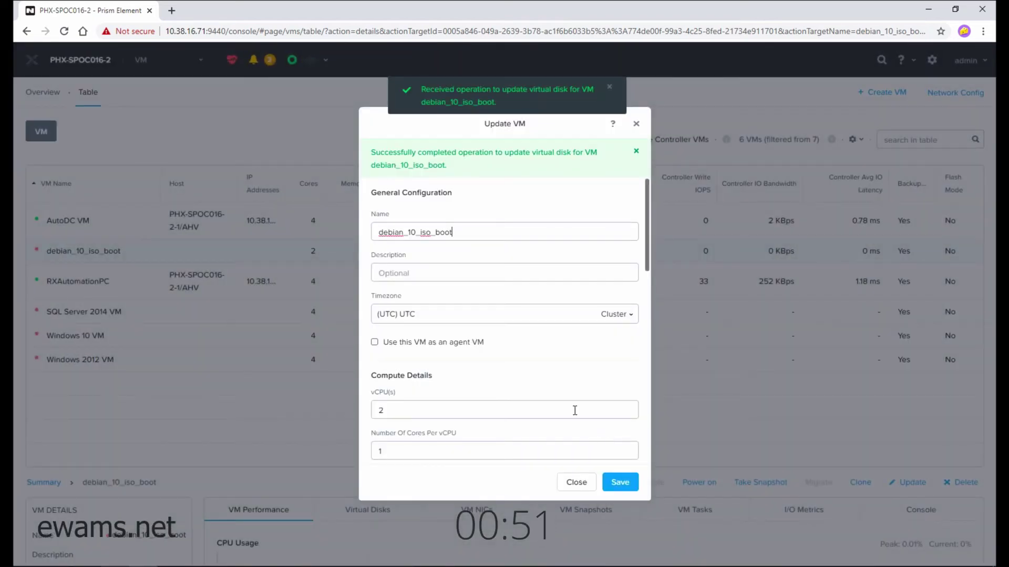
{"action": "scroll", "coordinate": [574, 410], "scroll_direction": "down", "scroll_amount": 4}
{"action": "scroll", "coordinate": [575, 410], "scroll_direction": "down", "scroll_amount": 2}
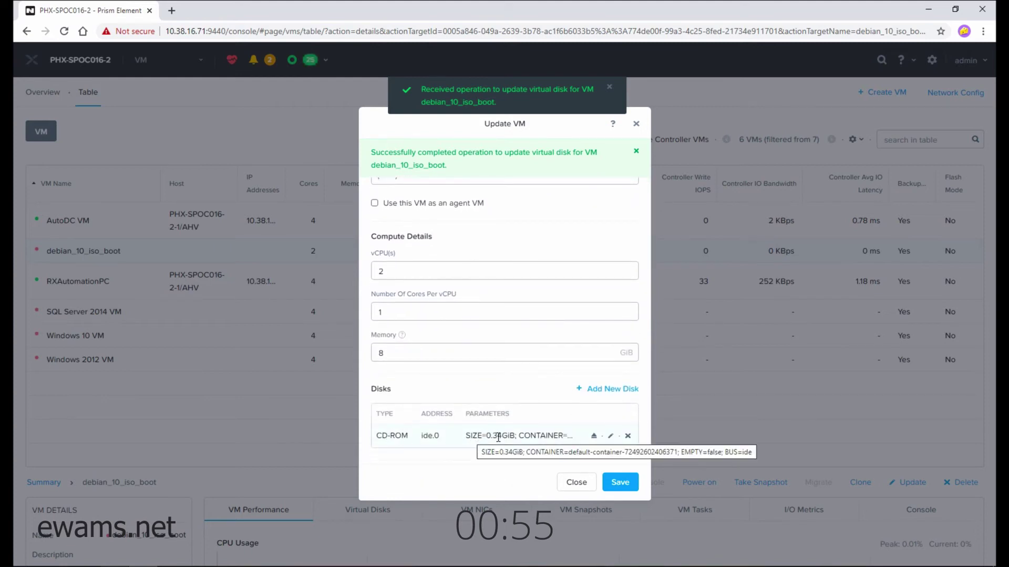
{"action": "left_click", "coordinate": [620, 483]}
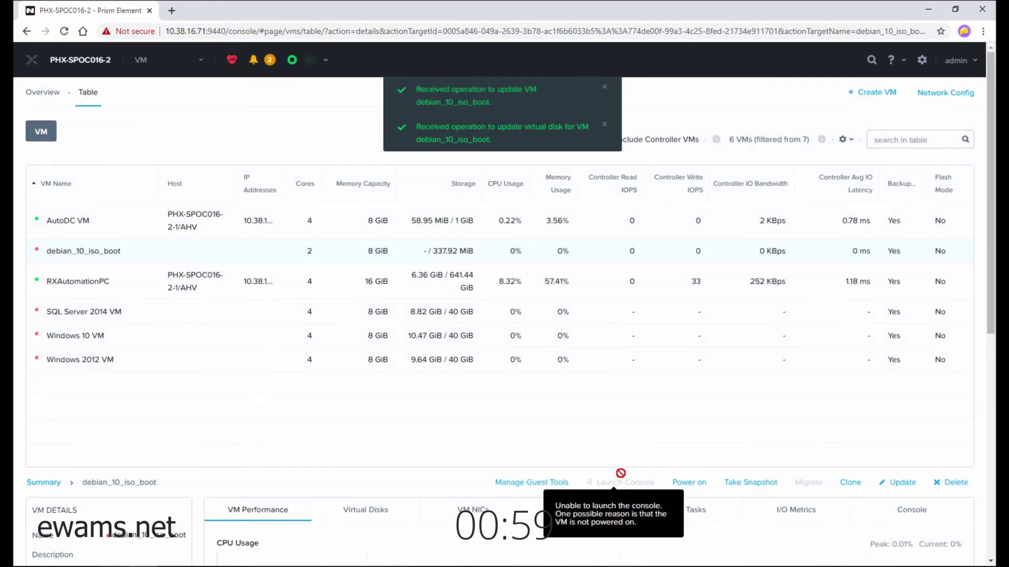
- Power on debian_10_iso_boot so it runs on host PHX-SPOC016-2-1
{"action": "left_click", "coordinate": [688, 482]}
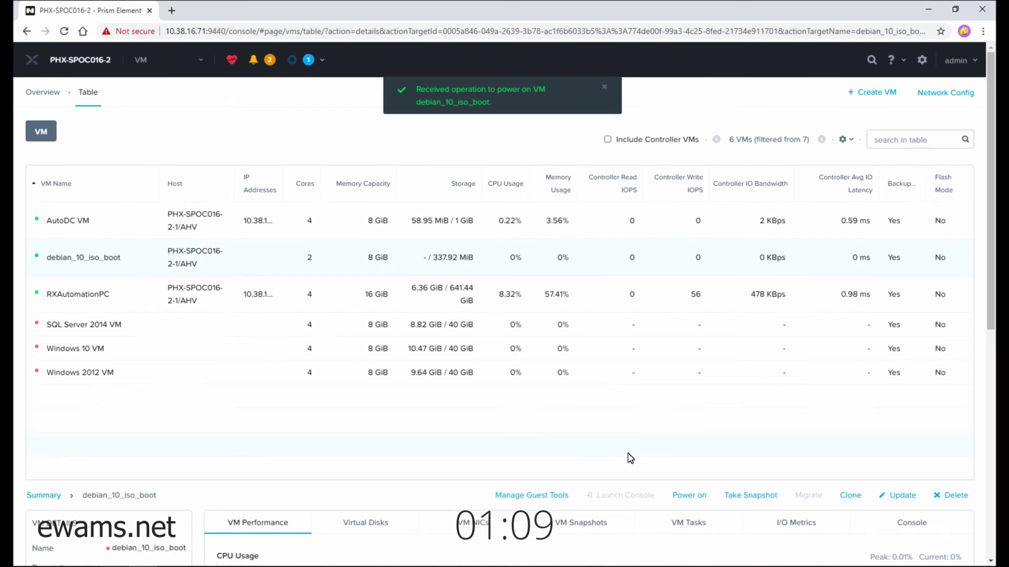
- Launch the debian_10_iso_boot console showing the Debian installer menu, and reposition its window
{"action": "left_click", "coordinate": [606, 495]}
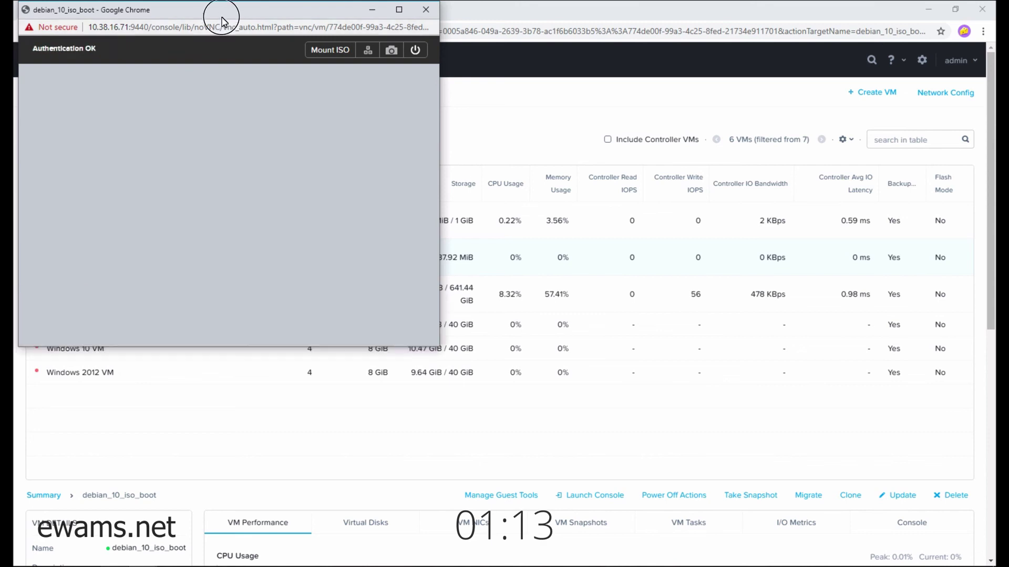
{"action": "left_click_drag", "start_coordinate": [222, 19], "coordinate": [307, 123]}
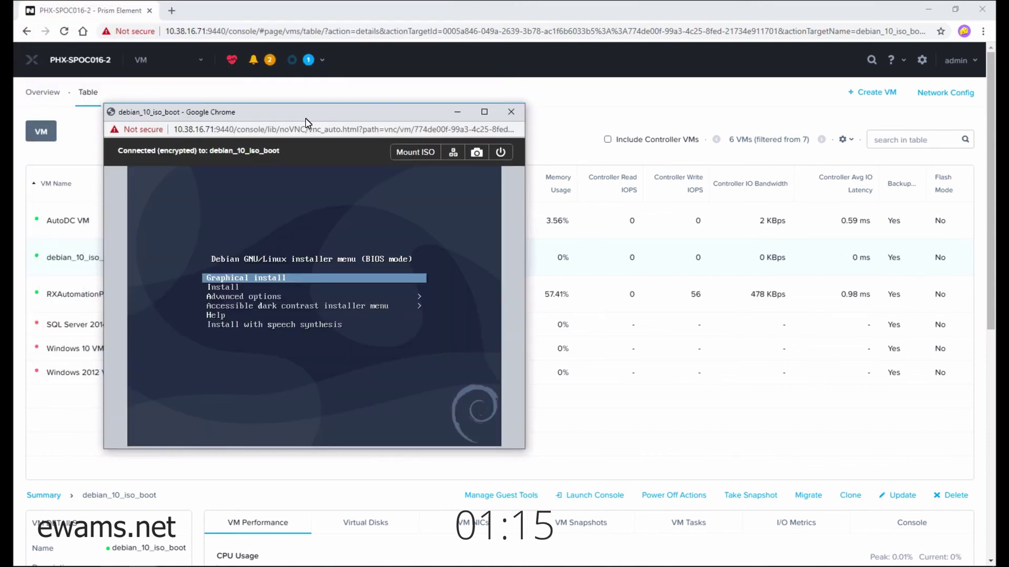